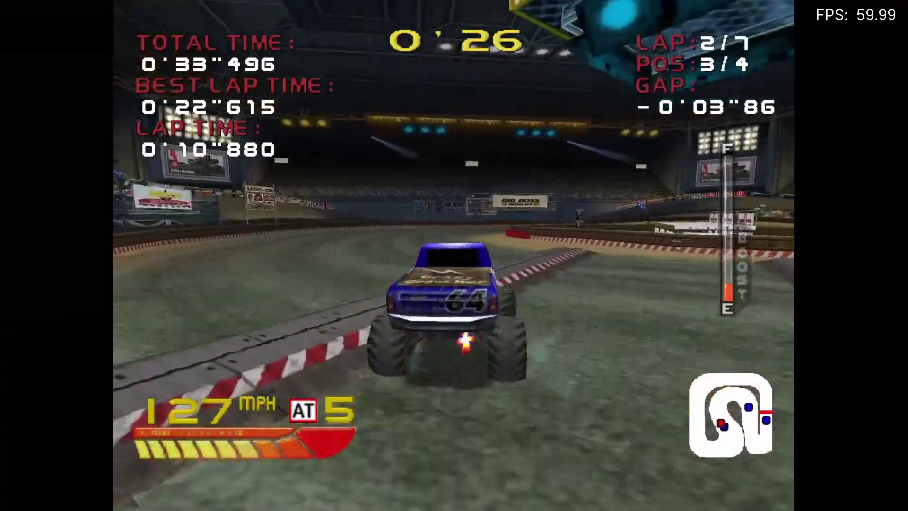
pyautogui.press('Left')
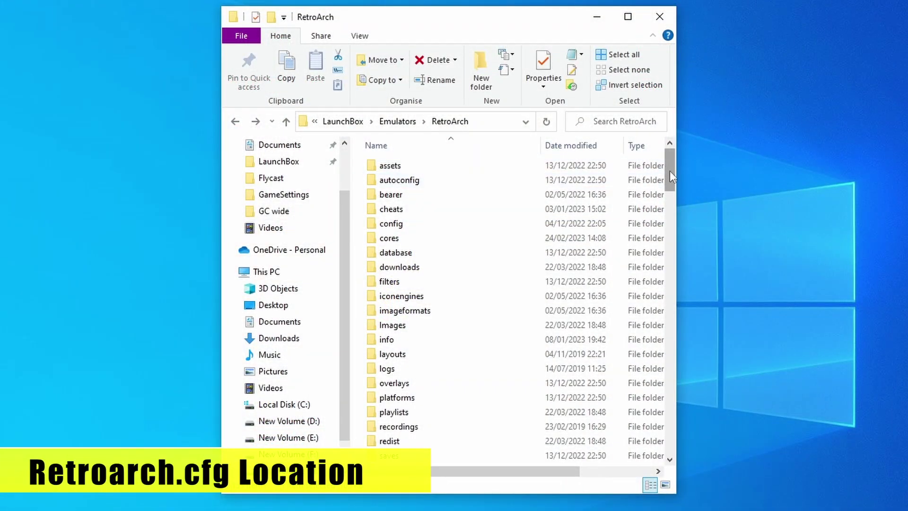
# Scroll down the LaunchBox > Emulators > RetroArch folder to bring retroarch.cfg into view.
pyautogui.moveTo(670, 171); pyautogui.dragTo(670, 459)
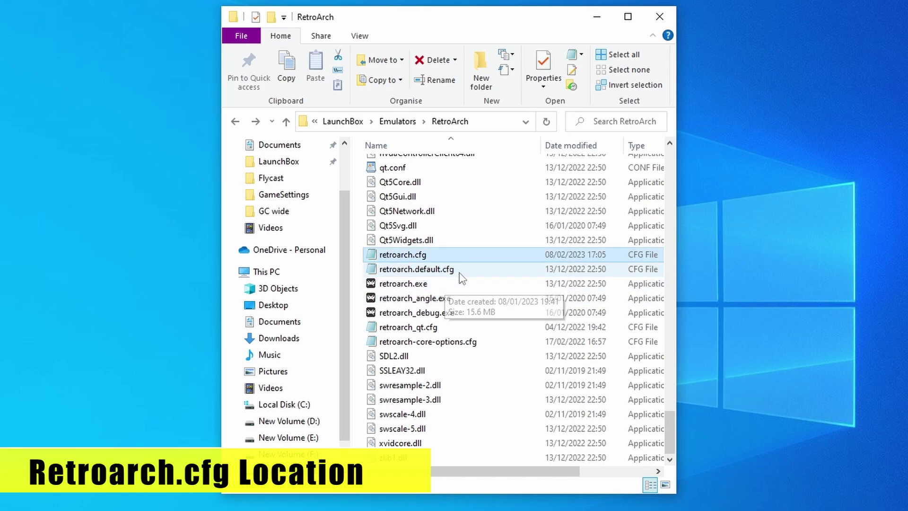
pyautogui.moveTo(466, 258)
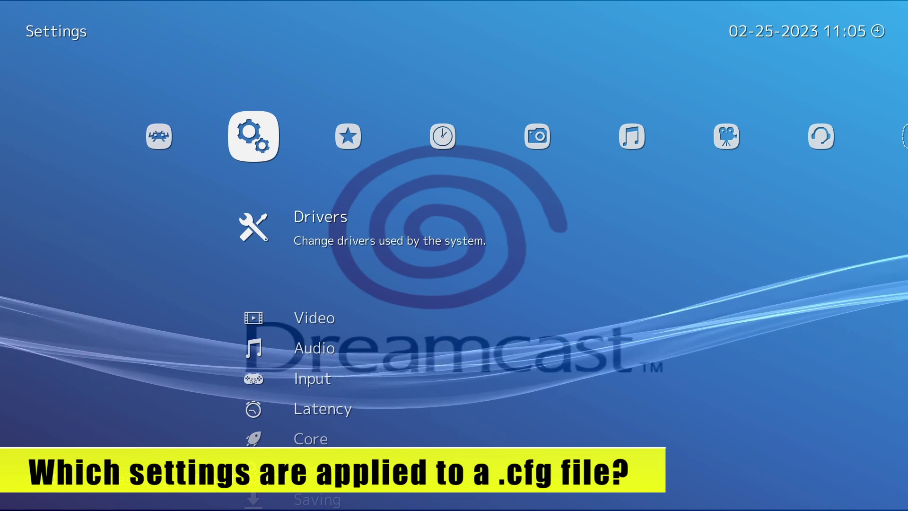
pyautogui.press('Down')
pyautogui.press('Down')
pyautogui.press('Down')
pyautogui.press('Down')
pyautogui.press('Down')
pyautogui.press('Down')
pyautogui.press('Down')
pyautogui.press('Down')
pyautogui.press('Down')
pyautogui.press('Down')
pyautogui.press('Down')
pyautogui.press('Down')
pyautogui.press('Down')
pyautogui.press('Down')
pyautogui.press('Down')
pyautogui.press('Down')
pyautogui.press('Down')
pyautogui.press('Down')
pyautogui.press('Down')
pyautogui.press('Down')
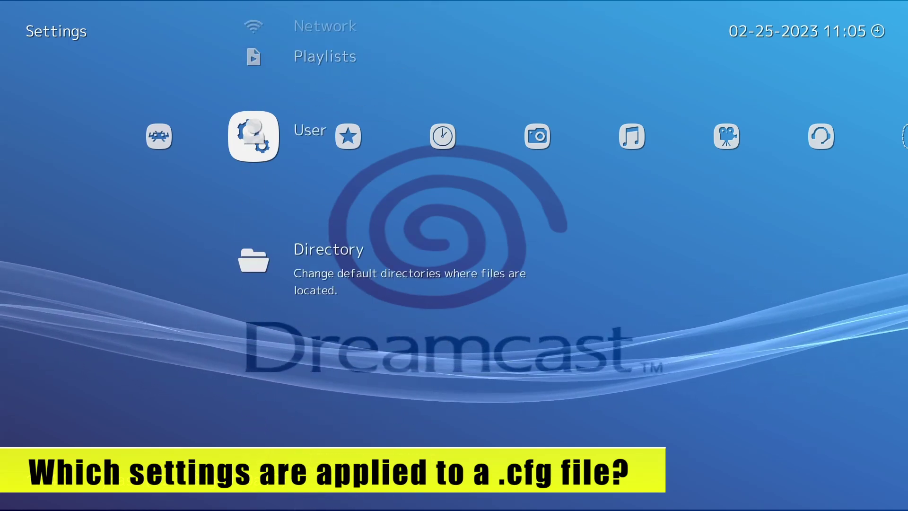
pyautogui.press('Down')
pyautogui.press('Left')
pyautogui.press('Return')
pyautogui.press('Down')
pyautogui.press('Down')
pyautogui.press('Down')
pyautogui.press('Down')
pyautogui.press('Down')
pyautogui.press('Down')
pyautogui.press('Down')
pyautogui.press('Down')
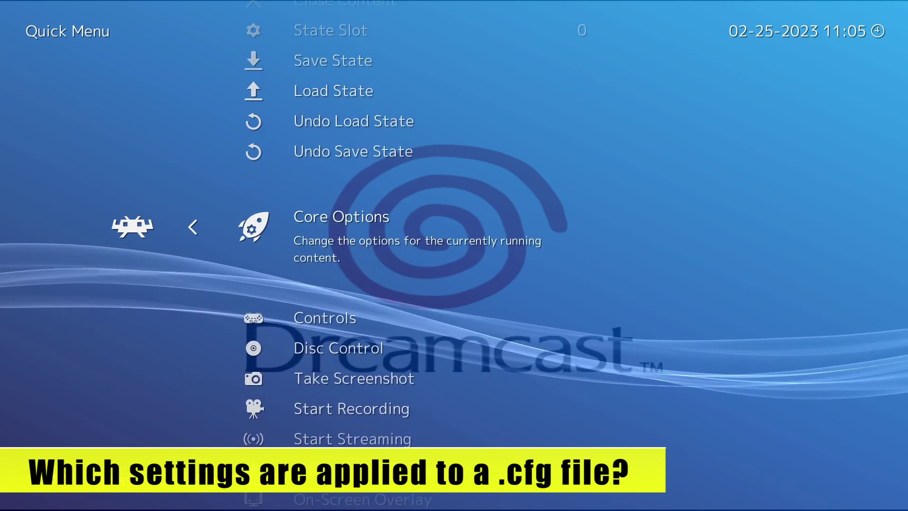
pyautogui.press('Return')
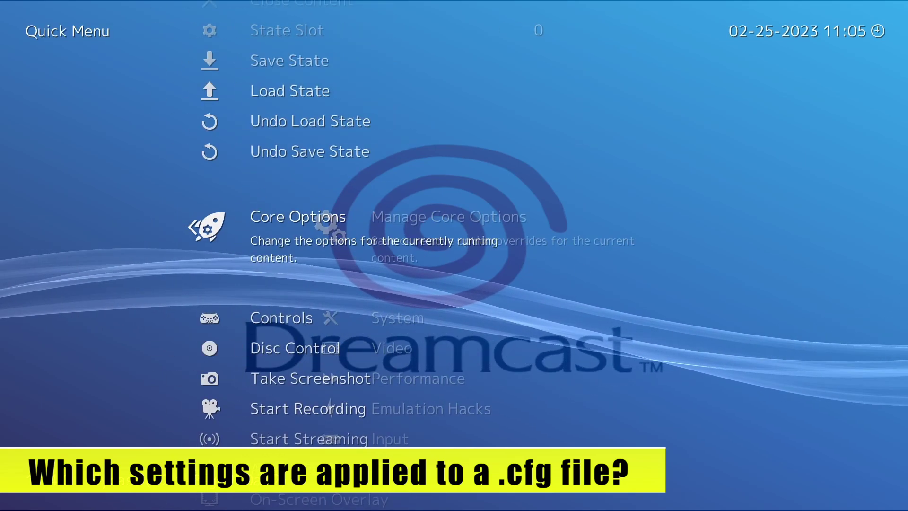
pyautogui.press('Down')
pyautogui.press('Return')
pyautogui.press('BackSpace')
pyautogui.press('BackSpace')
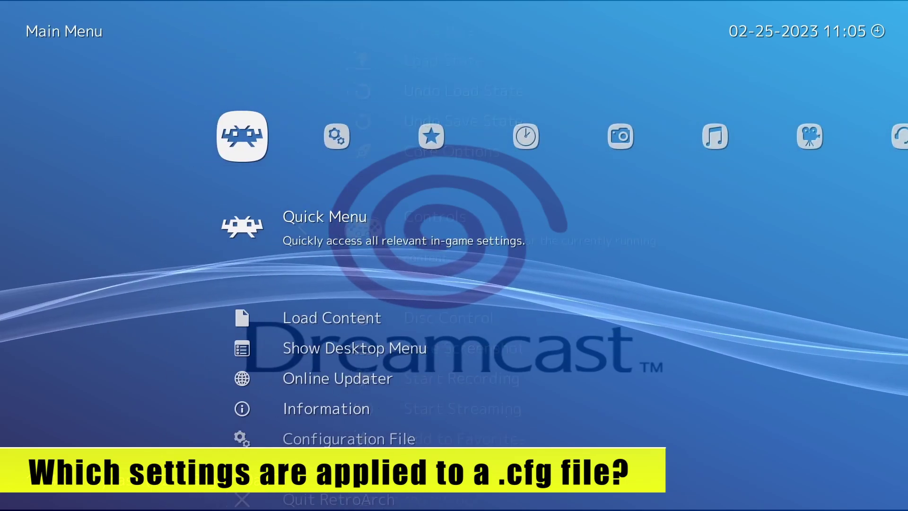
pyautogui.press('Right')
pyautogui.press('Down')
pyautogui.press('Down')
pyautogui.press('Down')
pyautogui.press('Down')
pyautogui.press('Down')
pyautogui.press('Down')
pyautogui.press('Down')
pyautogui.press('Down')
pyautogui.press('Down')
pyautogui.press('Down')
pyautogui.press('Down')
pyautogui.press('Down')
pyautogui.press('Down')
pyautogui.press('Down')
pyautogui.press('Down')
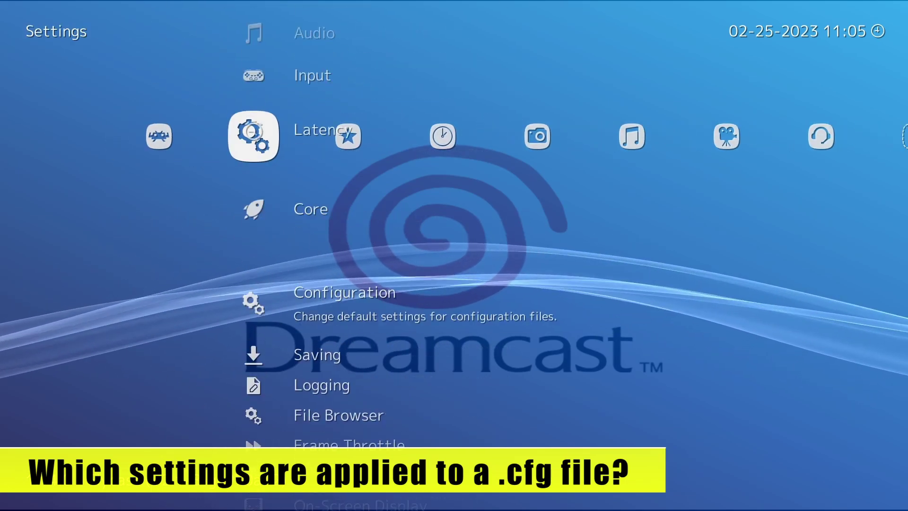
pyautogui.press('Up')
pyautogui.press('Up')
pyautogui.press('Up')
pyautogui.press('Up')
pyautogui.press('Up')
pyautogui.press('Up')
pyautogui.press('Up')
pyautogui.press('Up')
pyautogui.press('Up')
pyautogui.press('Up')
pyautogui.press('Up')
pyautogui.press('Up')
pyautogui.press('Up')
pyautogui.press('Up')
pyautogui.press('Up')
pyautogui.press('Up')
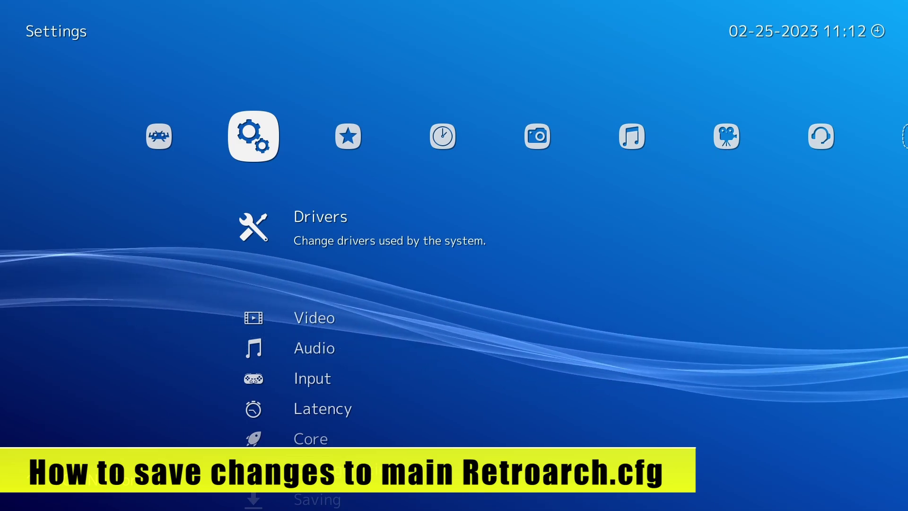
pyautogui.press('Down')
pyautogui.press('Down')
pyautogui.press('Down')
pyautogui.press('Down')
pyautogui.press('Down')
pyautogui.press('Down')
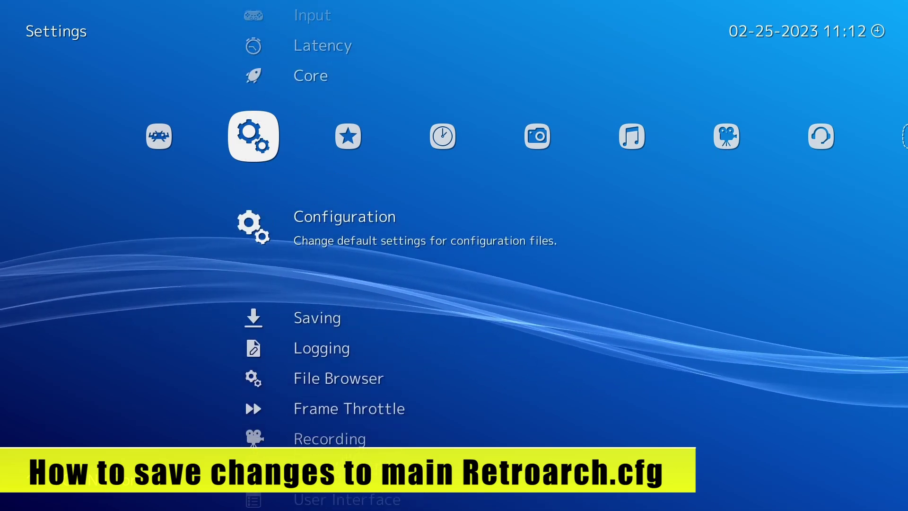
pyautogui.press('Return')
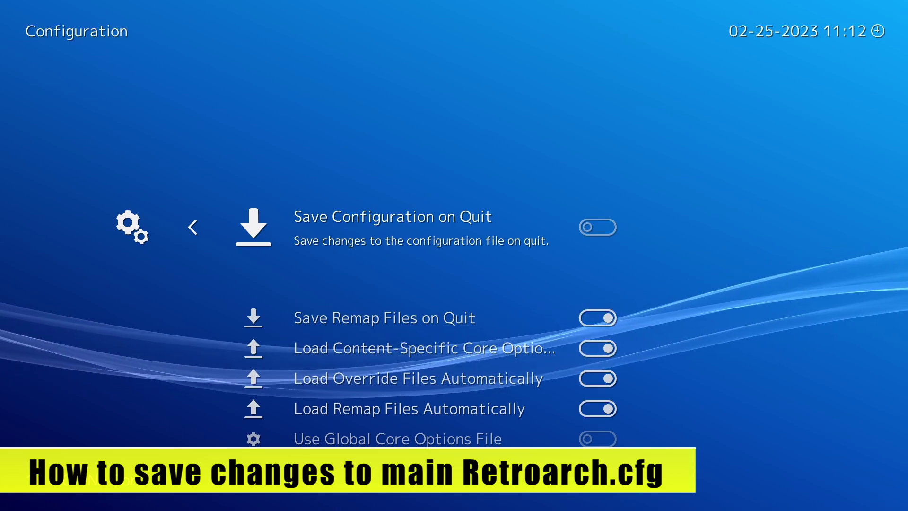
pyautogui.press('BackSpace')
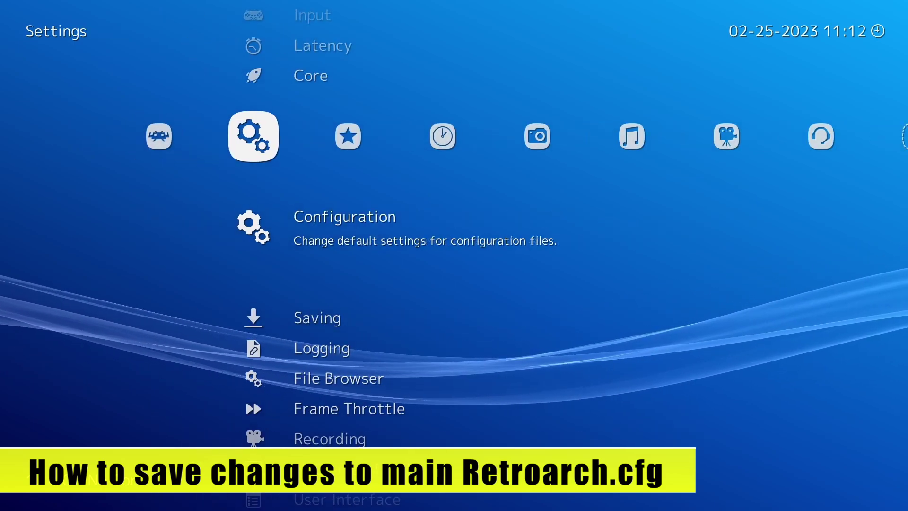
pyautogui.press('Left')
pyautogui.press('Down')
pyautogui.press('Down')
pyautogui.press('Down')
pyautogui.press('Down')
pyautogui.press('Down')
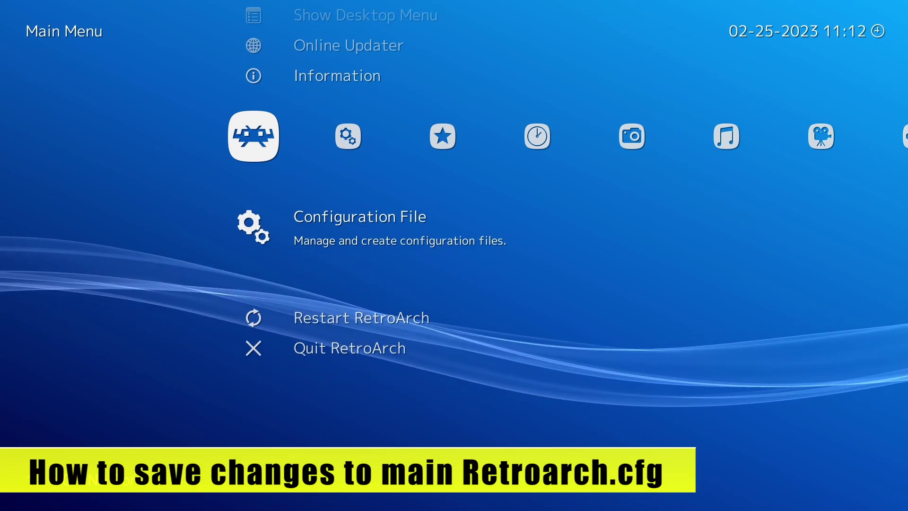
pyautogui.press('Return')
pyautogui.press('Down')
pyautogui.press('Down')
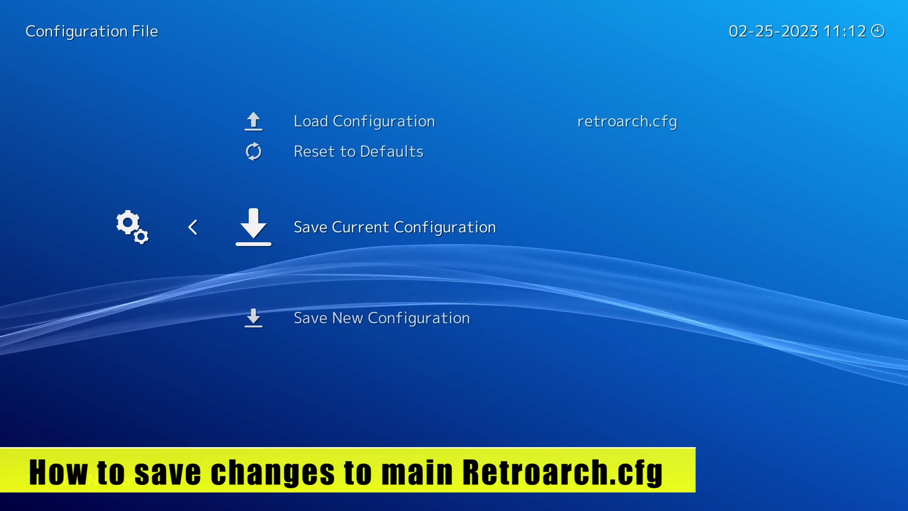
pyautogui.press('Down')
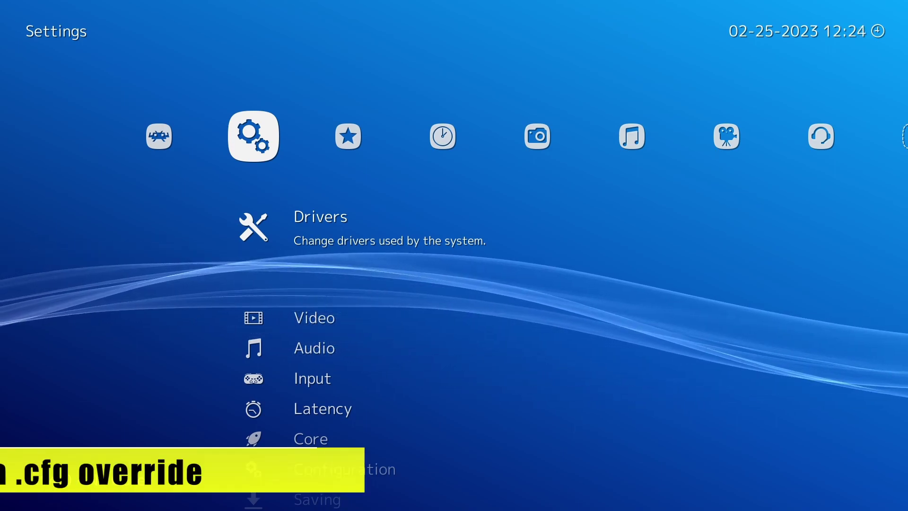
# Confirm Load Override Files Automatically is enabled under Configuration, then move to the History tab.
pyautogui.press('Down')
pyautogui.press('Down')
pyautogui.press('Down')
pyautogui.press('Down')
pyautogui.press('Down')
pyautogui.press('Down')
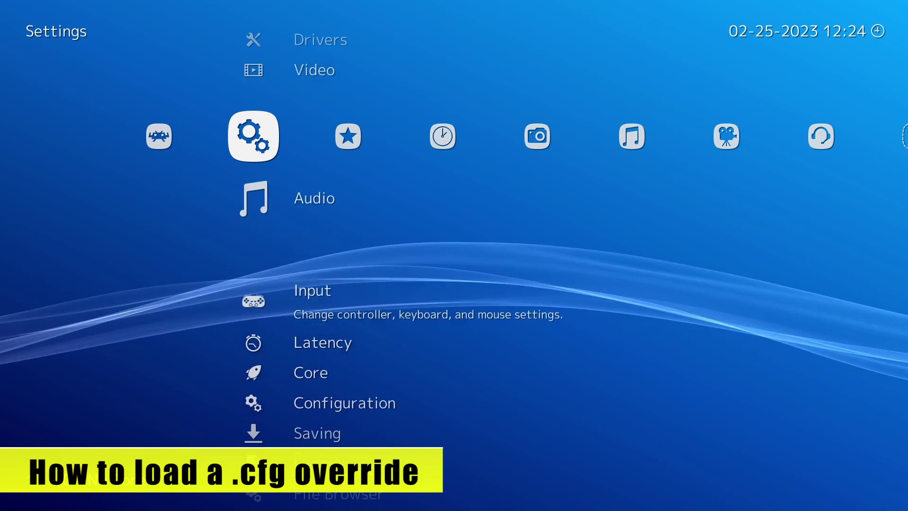
pyautogui.press('Return')
pyautogui.press('Down')
pyautogui.press('Down')
pyautogui.press('Down')
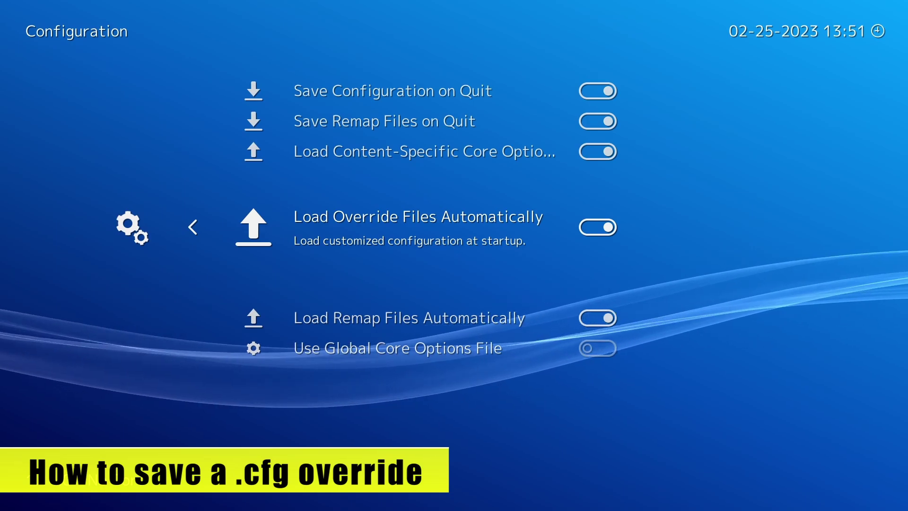
pyautogui.press('BackSpace')
pyautogui.press('Right')
pyautogui.press('Right')
pyautogui.press('Right')
# Launch 4 Wheel Thunder (USA) and review the Save Core, Content Directory and Game Overrides entries.
pyautogui.press('Left')
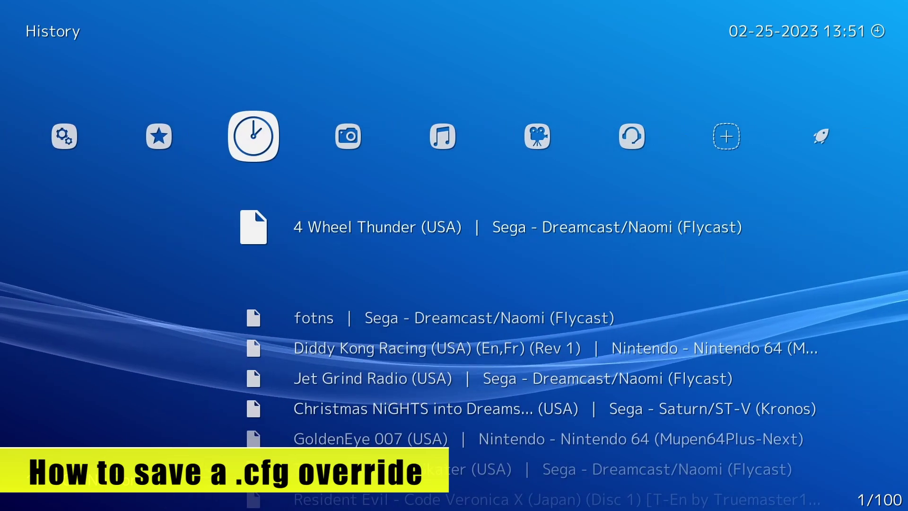
pyautogui.press('Return')
pyautogui.press('Return')
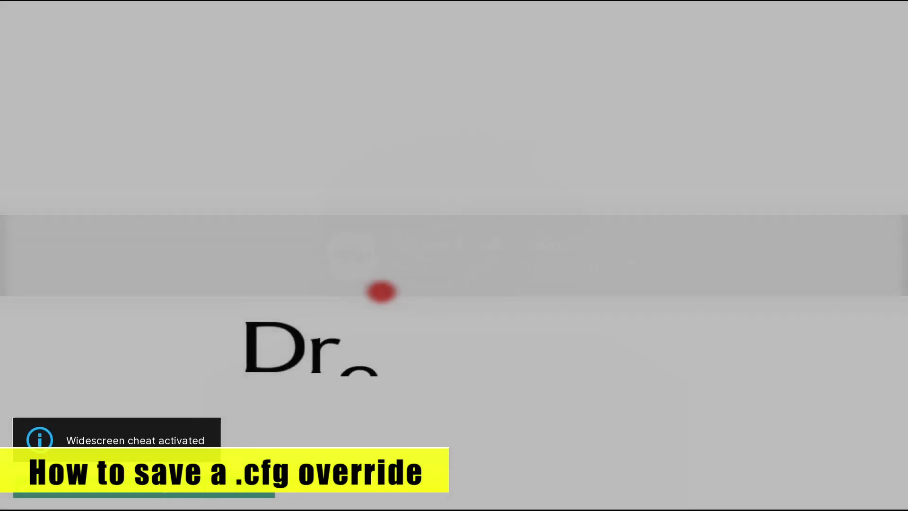
pyautogui.press('F1')
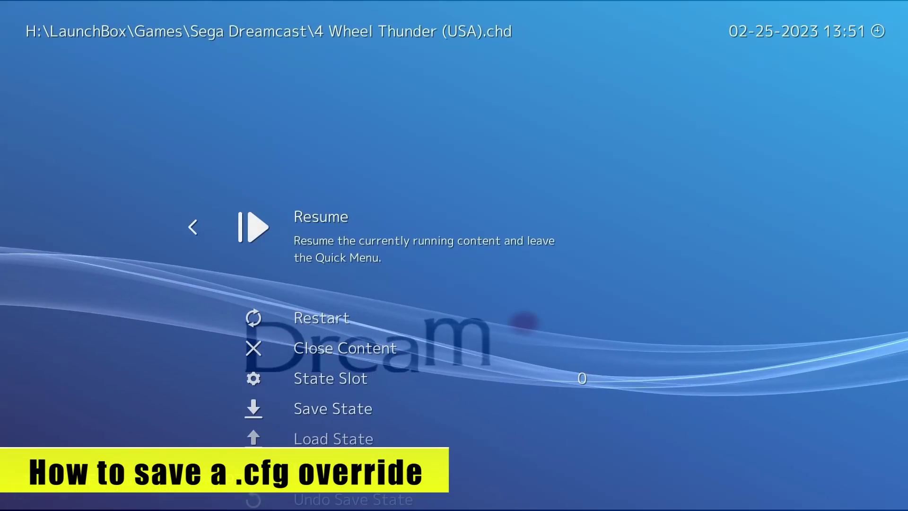
pyautogui.press('Down')
pyautogui.press('Down')
pyautogui.press('Down')
pyautogui.press('Down')
pyautogui.press('Down')
pyautogui.press('Down')
pyautogui.press('Down')
pyautogui.press('Down')
pyautogui.press('Down')
pyautogui.press('Down')
pyautogui.press('Down')
pyautogui.press('Down')
pyautogui.press('Down')
pyautogui.press('Down')
pyautogui.press('Down')
pyautogui.press('Down')
pyautogui.press('Down')
pyautogui.press('Down')
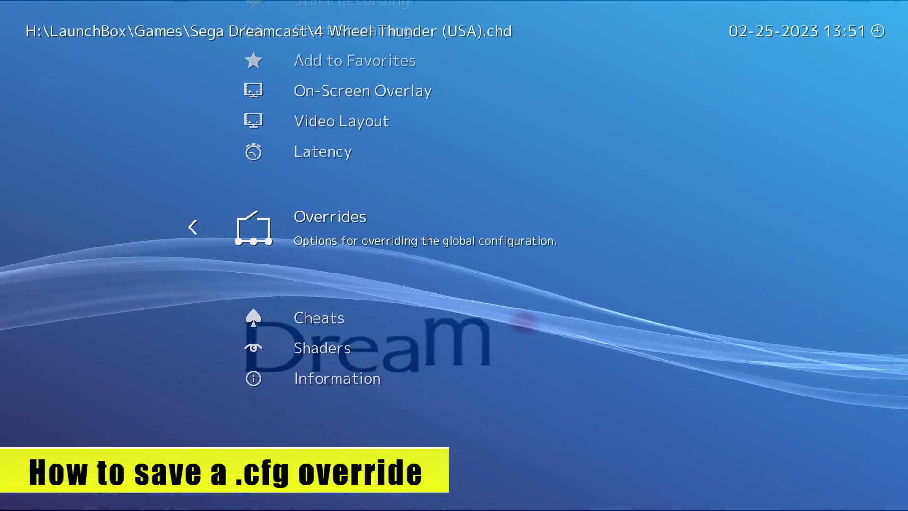
pyautogui.press('Return')
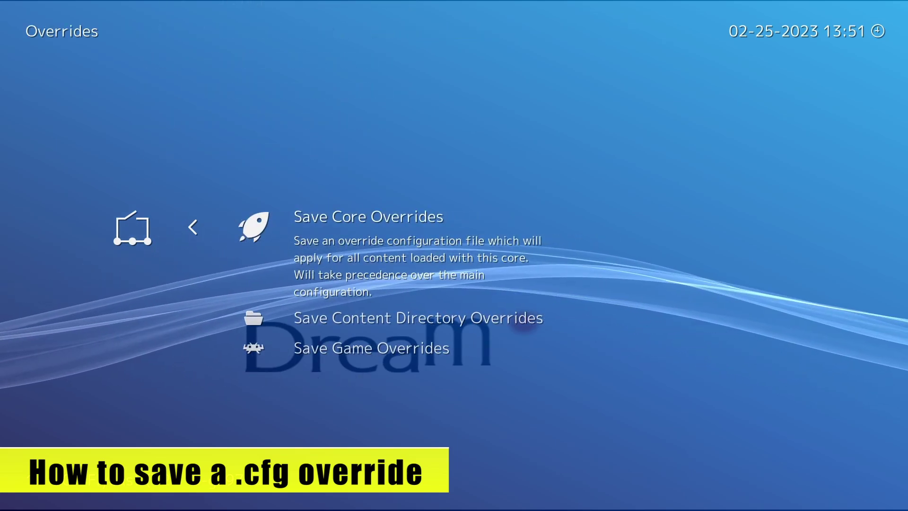
pyautogui.press('Down')
pyautogui.press('Down')
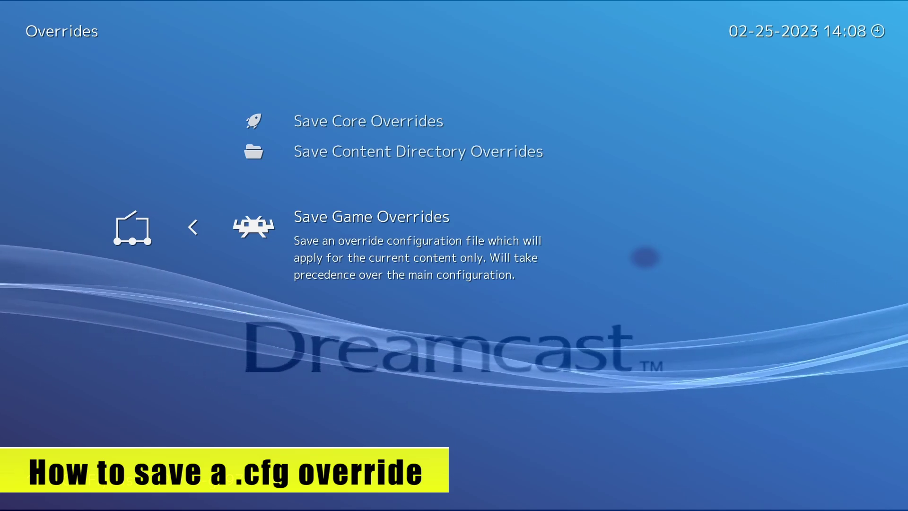
pyautogui.press('BackSpace')
pyautogui.press('BackSpace')
pyautogui.press('Right')
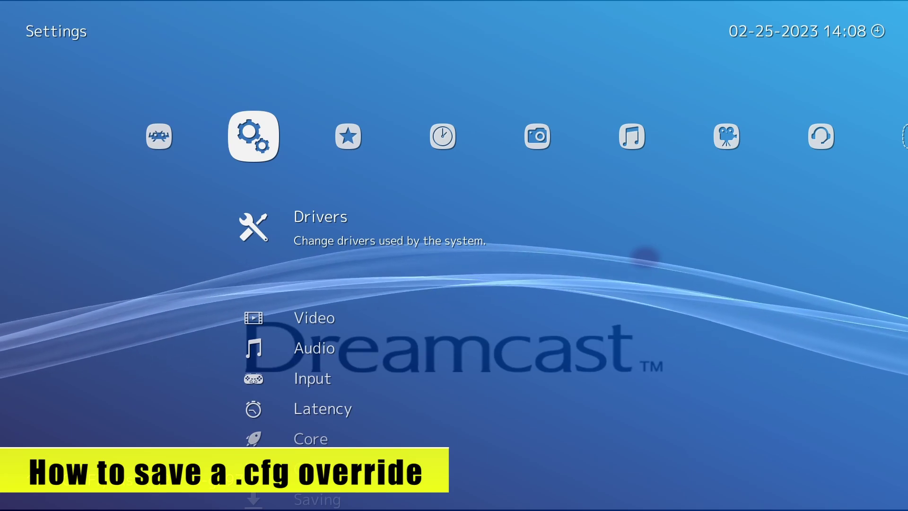
# Change the video driver from glcore to vulkan in Settings > Drivers.
pyautogui.press('Return')
pyautogui.press('Down')
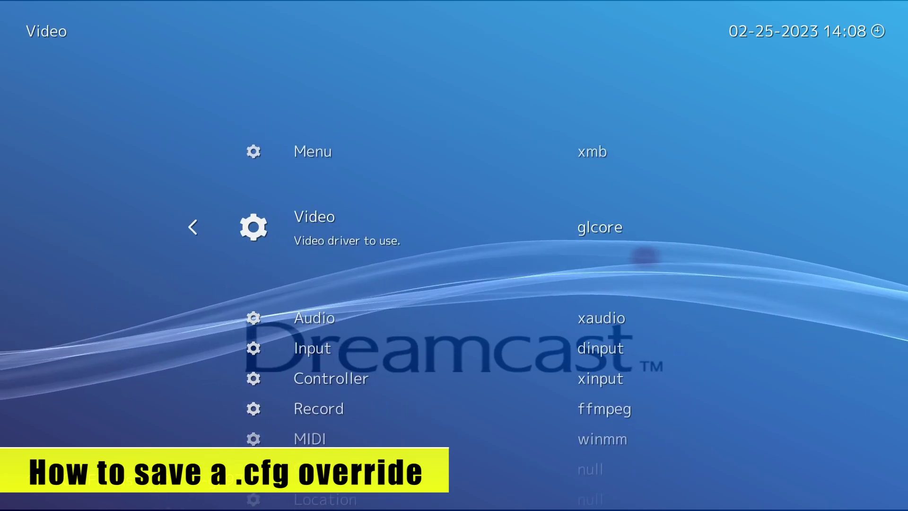
pyautogui.press('Return')
pyautogui.press('Down')
pyautogui.press('Up')
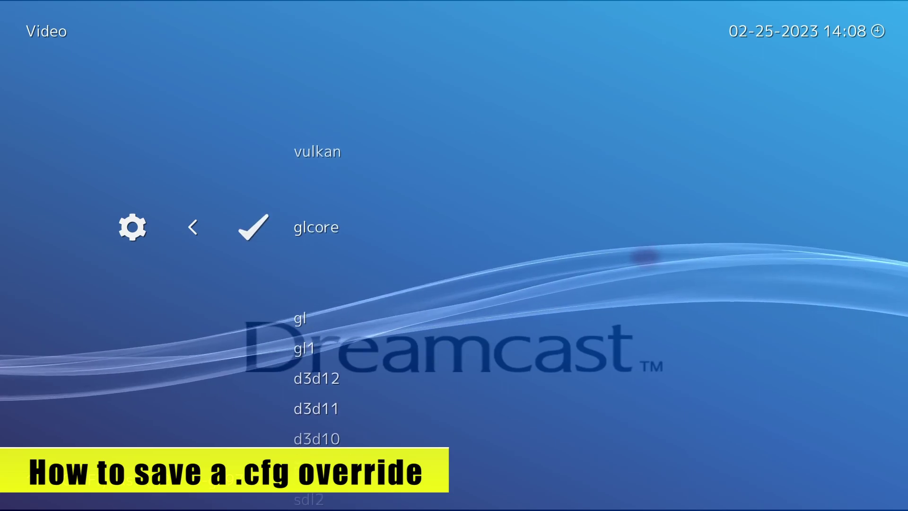
pyautogui.press('Up')
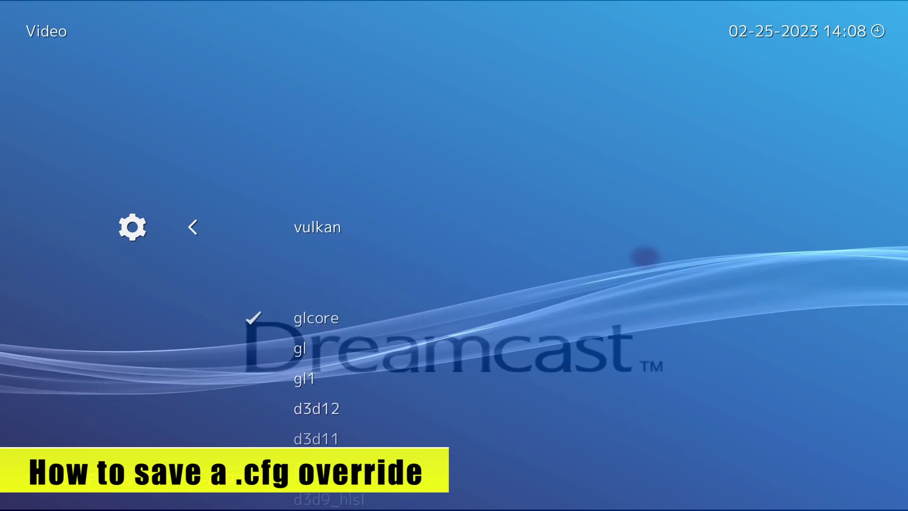
pyautogui.press('Return')
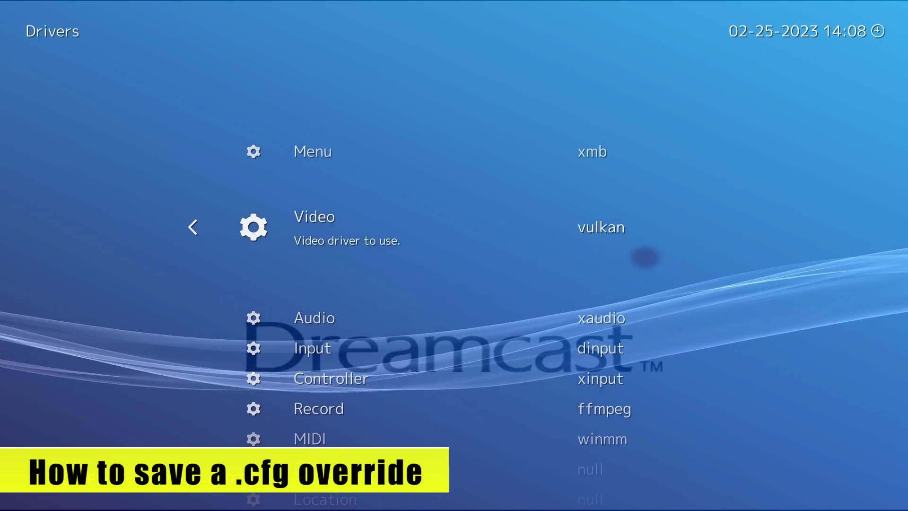
pyautogui.press('BackSpace')
# Save a game override for 4 Wheel Thunder (USA) from Quick Menu > Overrides.
pyautogui.press('Left')
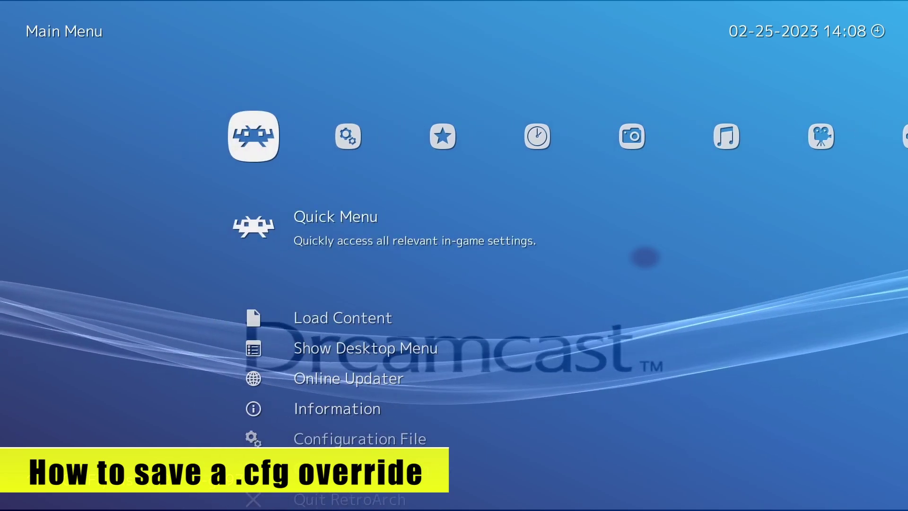
pyautogui.press('Return')
pyautogui.press('Down')
pyautogui.press('Down')
pyautogui.press('Down')
pyautogui.press('Down')
pyautogui.press('Down')
pyautogui.press('Down')
pyautogui.press('Down')
pyautogui.press('Down')
pyautogui.press('Down')
pyautogui.press('Down')
pyautogui.press('Down')
pyautogui.press('Down')
pyautogui.press('Down')
pyautogui.press('Down')
pyautogui.press('Down')
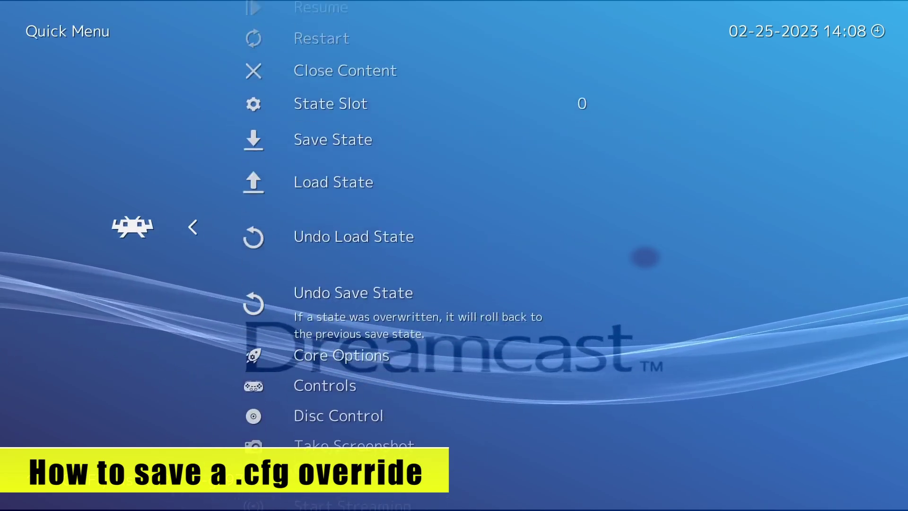
pyautogui.press('Down')
pyautogui.press('Down')
pyautogui.press('Down')
pyautogui.press('Return')
pyautogui.press('Down')
pyautogui.press('Down')
pyautogui.press('Return')
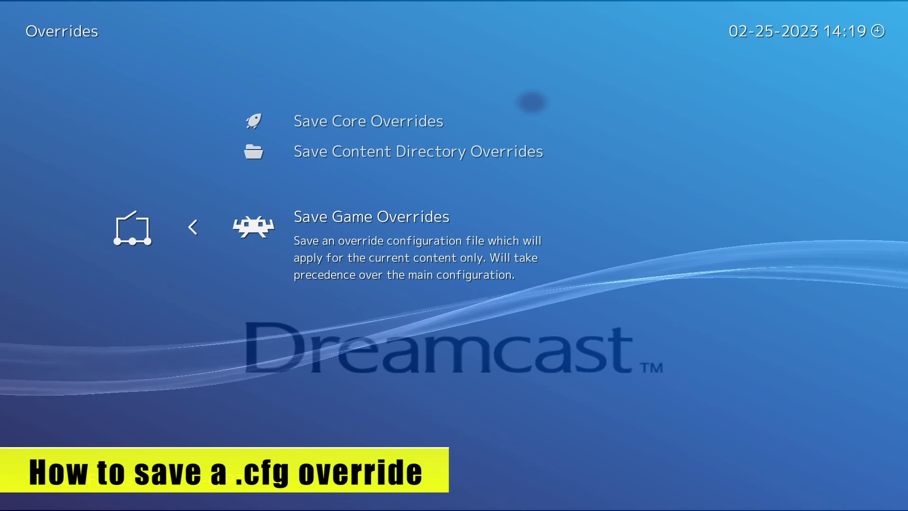
# Save both a Flycast core override and a content directory override from the Overrides menu.
pyautogui.press('Up')
pyautogui.press('Up')
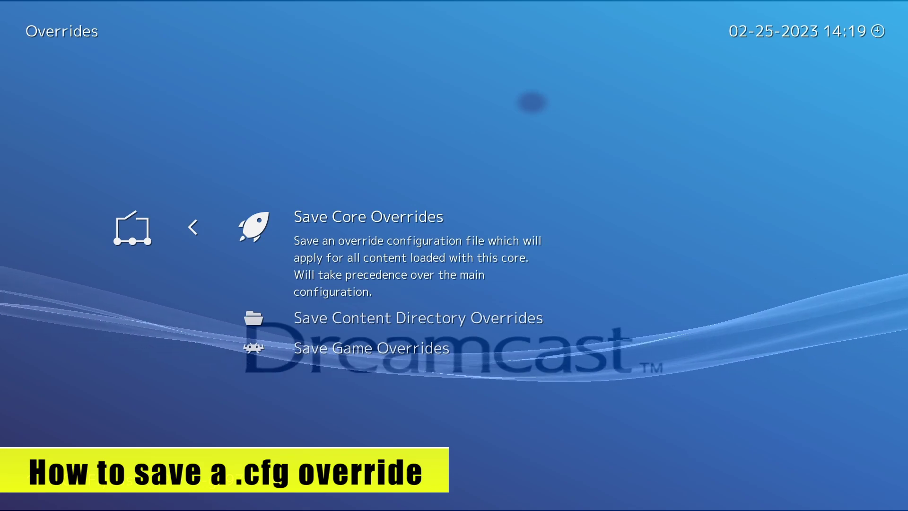
pyautogui.press('Return')
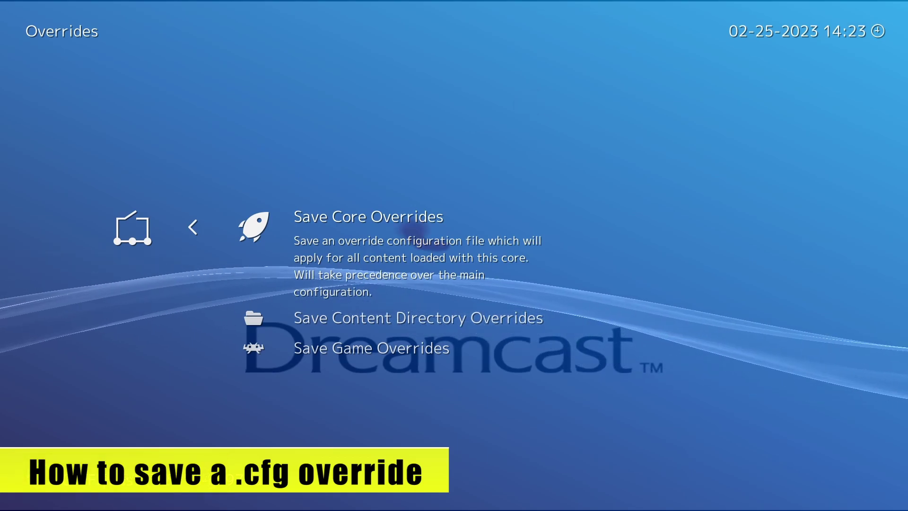
pyautogui.press('Down')
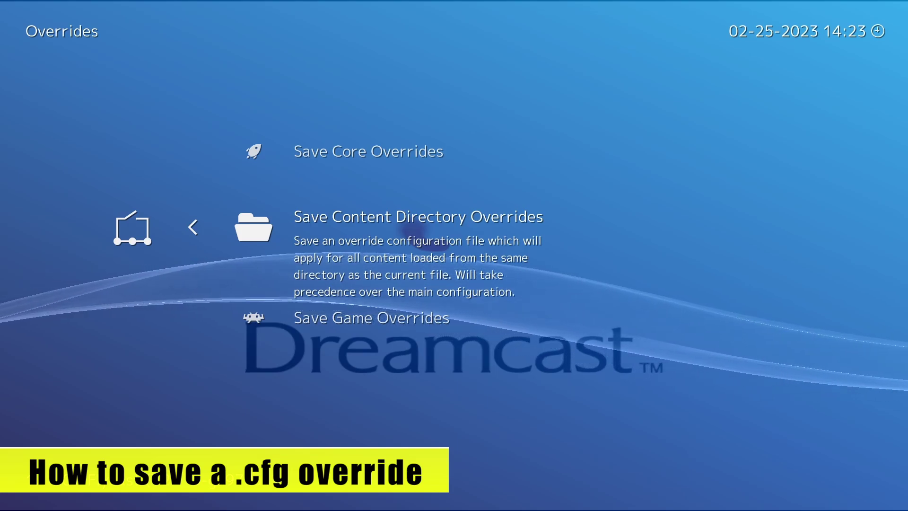
pyautogui.press('Up')
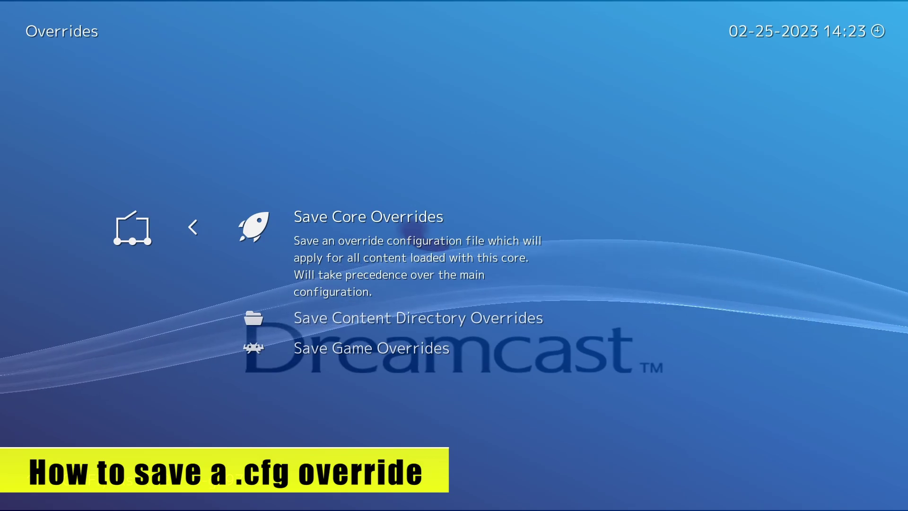
pyautogui.press('Down')
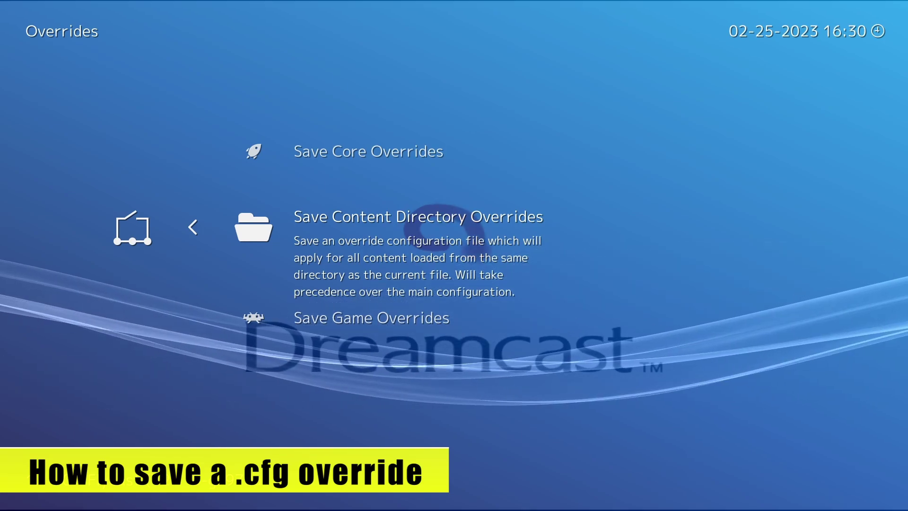
pyautogui.press('Return')
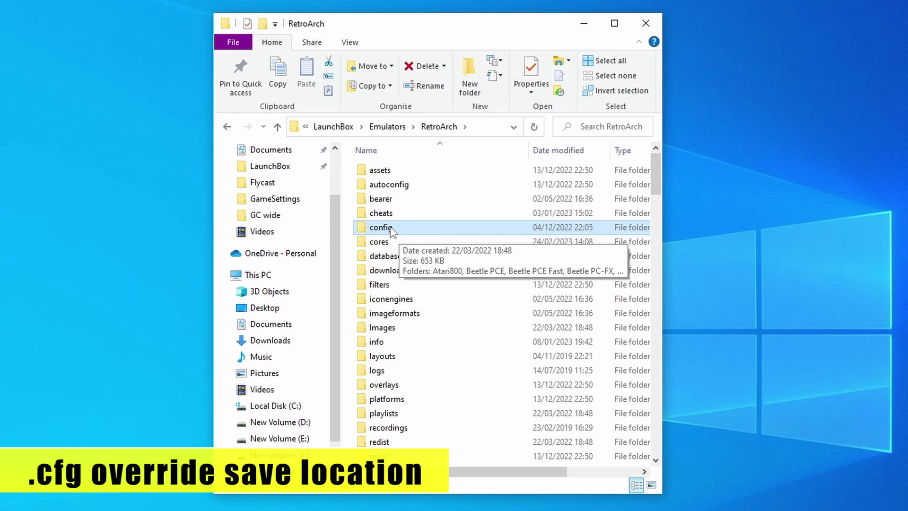
# Open config > Flycast and point out 4 Wheel Thunder (USA).cfg, Flycast.cfg and Sega Dreamcast.cfg.
pyautogui.doubleClick(391, 229)
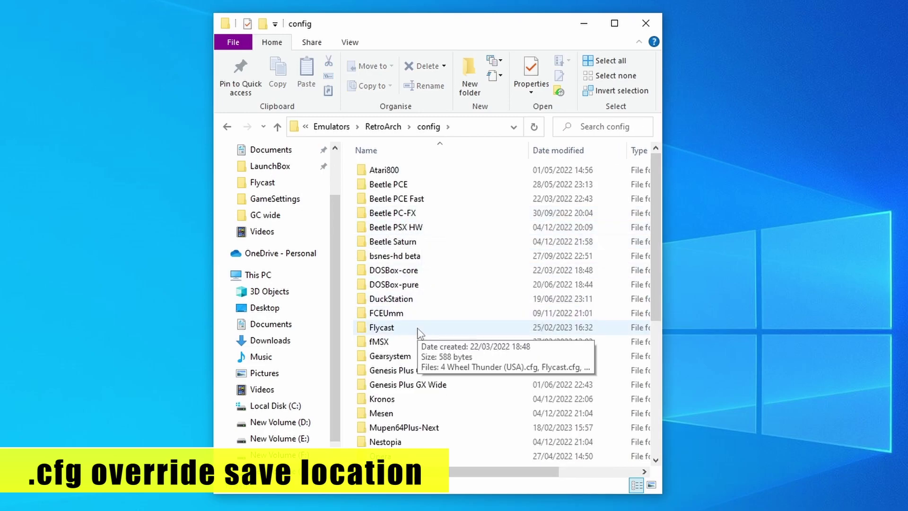
pyautogui.click(411, 332)
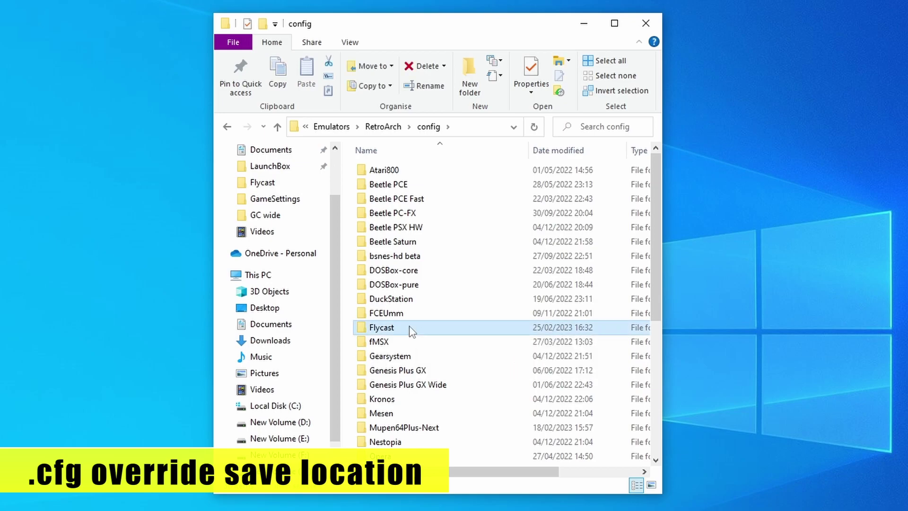
pyautogui.doubleClick(411, 331)
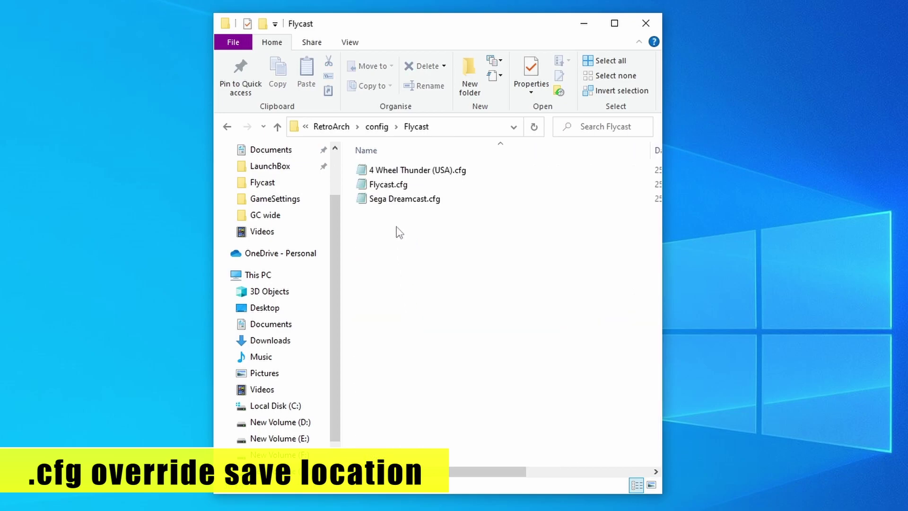
pyautogui.moveTo(404, 232); pyautogui.dragTo(412, 260)
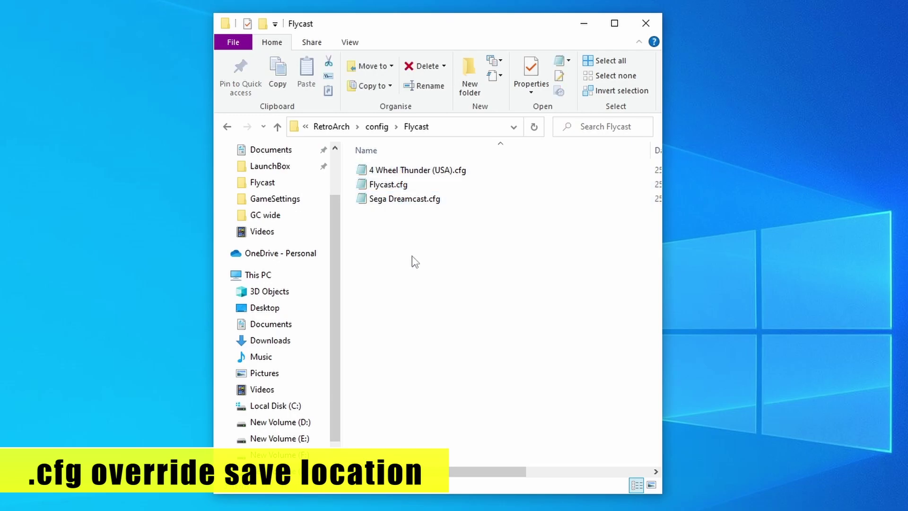
pyautogui.click(400, 172)
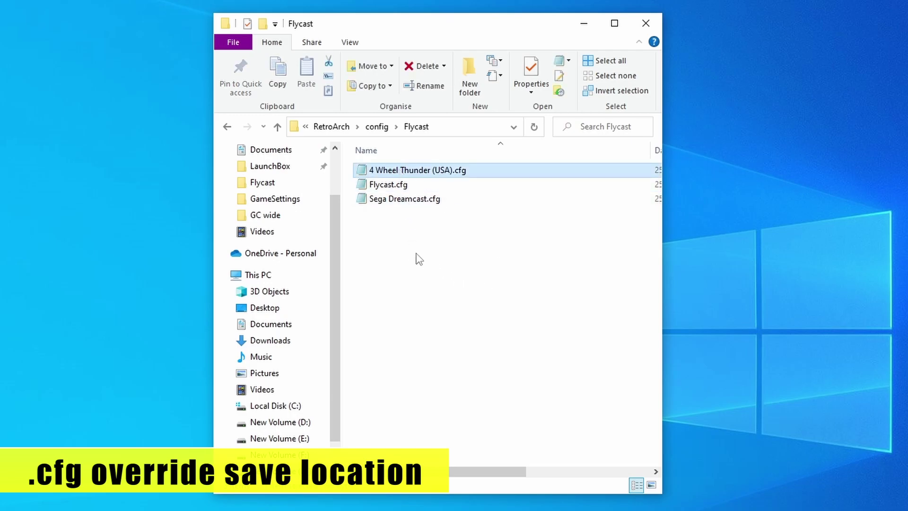
pyautogui.click(390, 186)
pyautogui.click(404, 201)
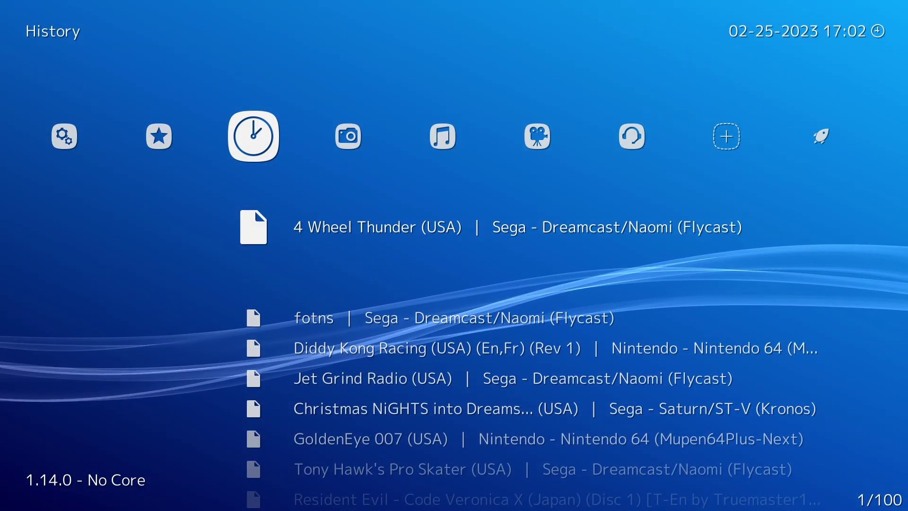
# Open the 4 Wheel Thunder (USA) entry in History to run it.
pyautogui.press('Return')
pyautogui.press('Return')
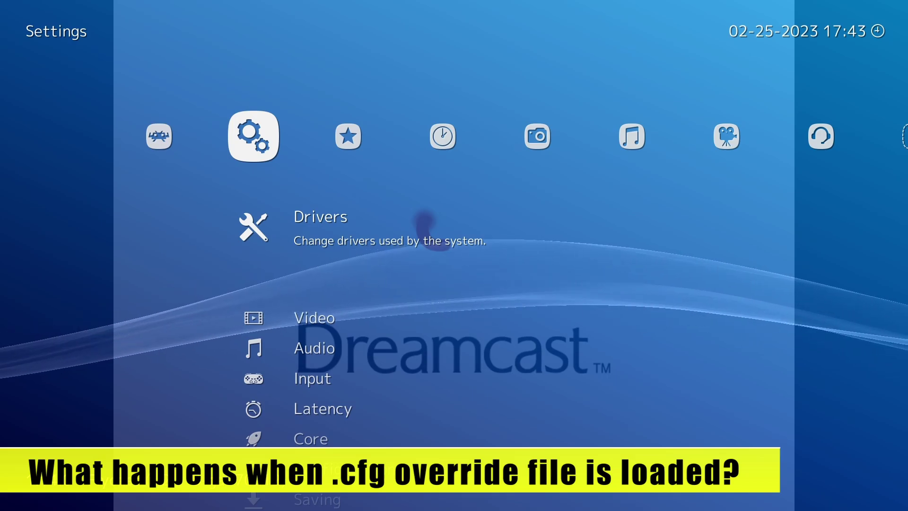
pyautogui.press('Down')
pyautogui.press('Down')
pyautogui.press('Down')
pyautogui.press('Down')
pyautogui.press('Down')
pyautogui.press('Down')
pyautogui.press('Return')
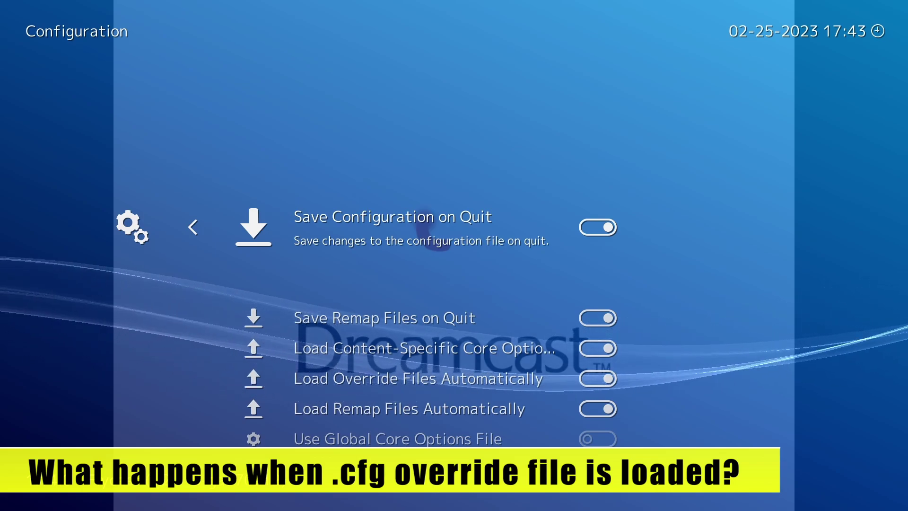
pyautogui.press('BackSpace')
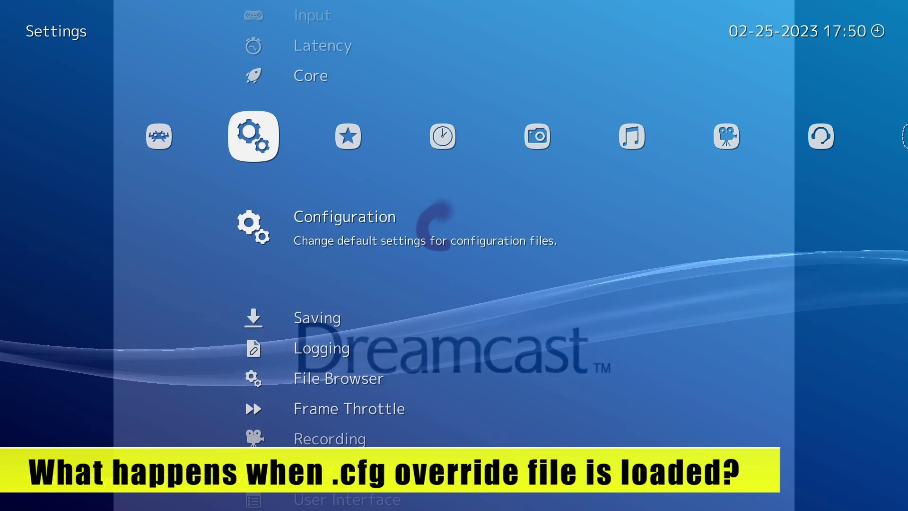